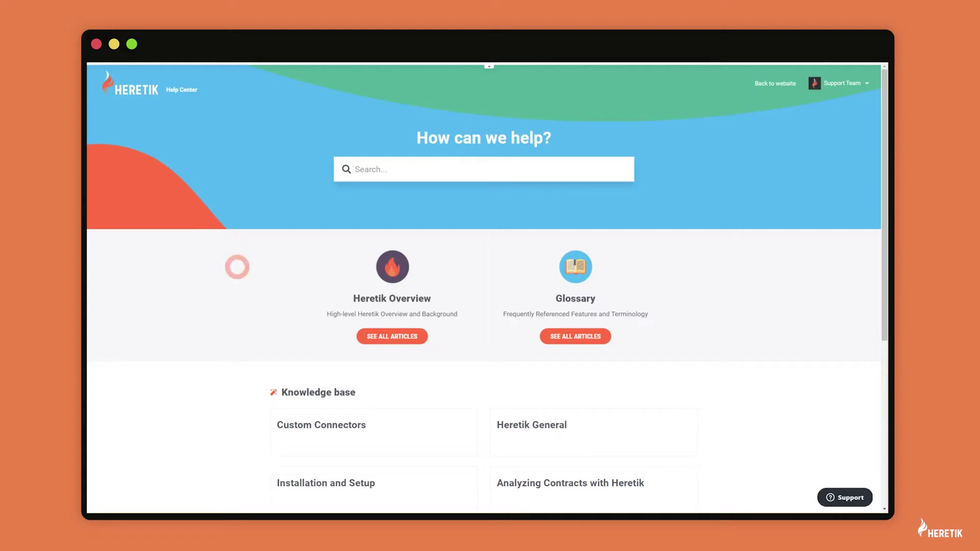
# Step: Search the help center for "infra" and open the Technical and Infrastructure Requirements article
pyautogui.scroll(-4, 237, 267)
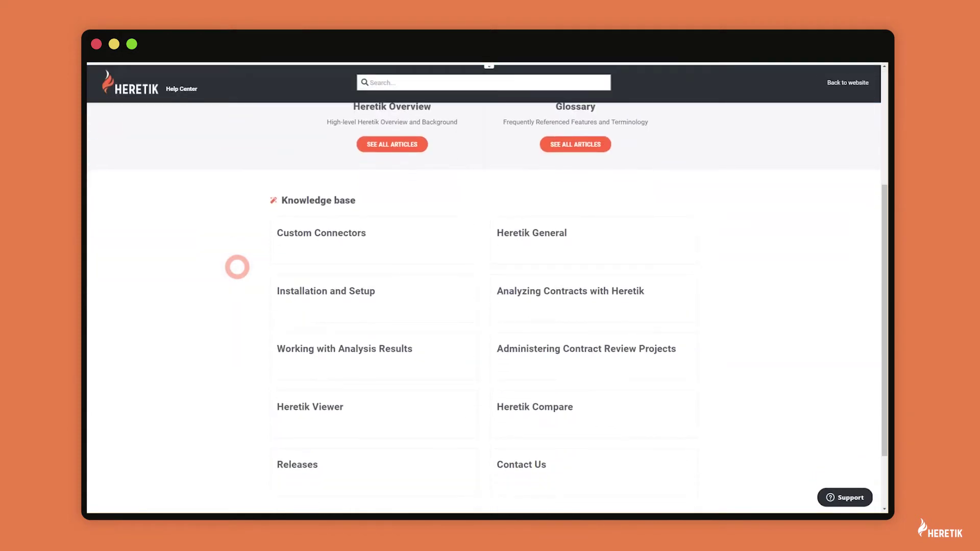
pyautogui.scroll(-1, 223, 323)
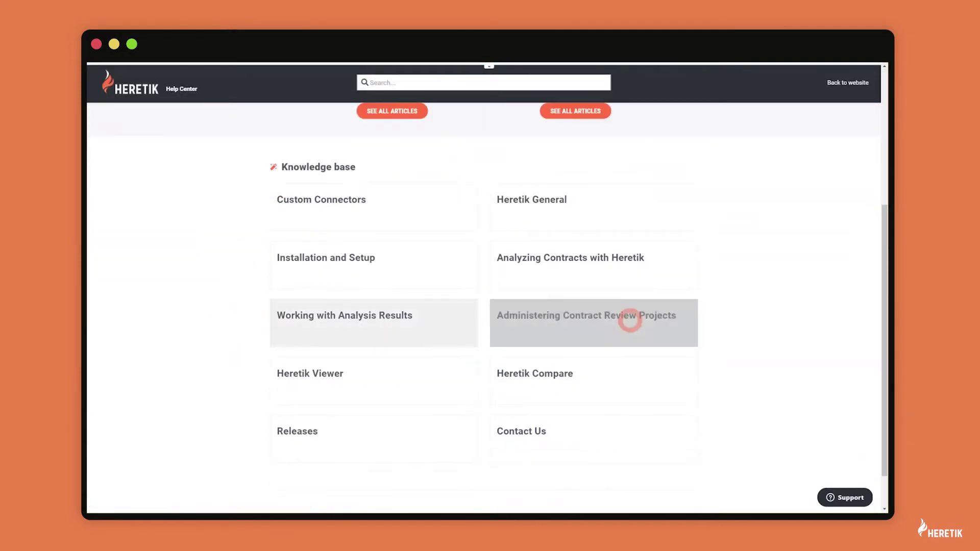
pyautogui.click(627, 271)
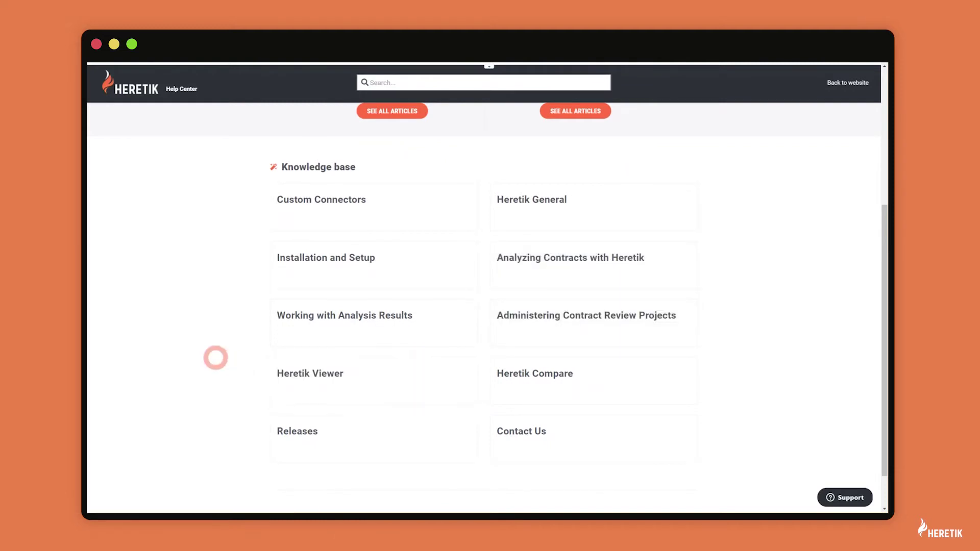
pyautogui.scroll(5, 214, 357)
pyautogui.click(386, 170)
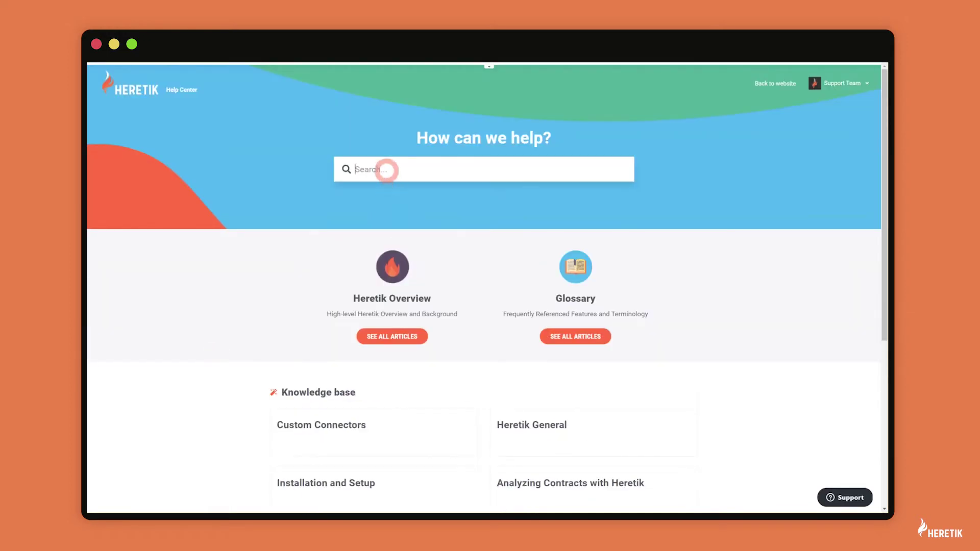
pyautogui.write('infra')
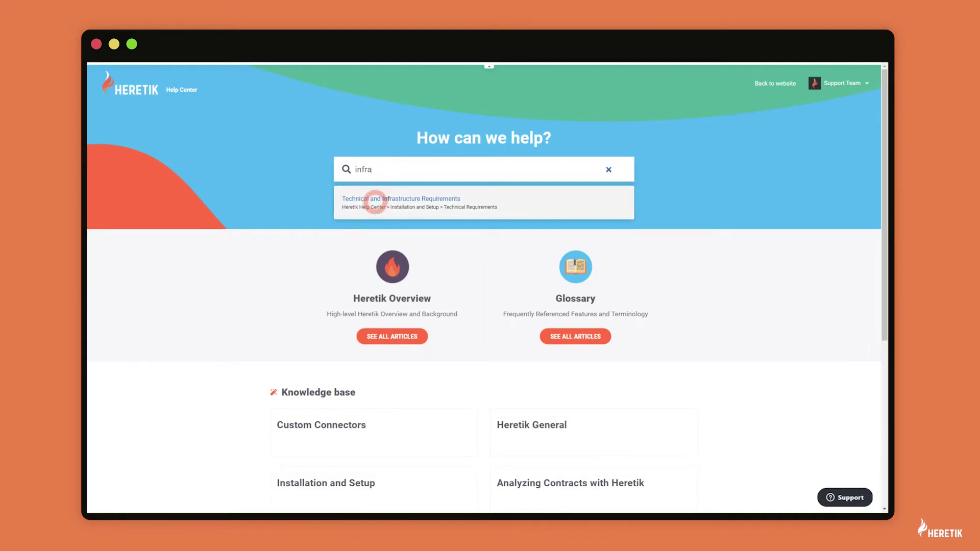
pyautogui.click(375, 202)
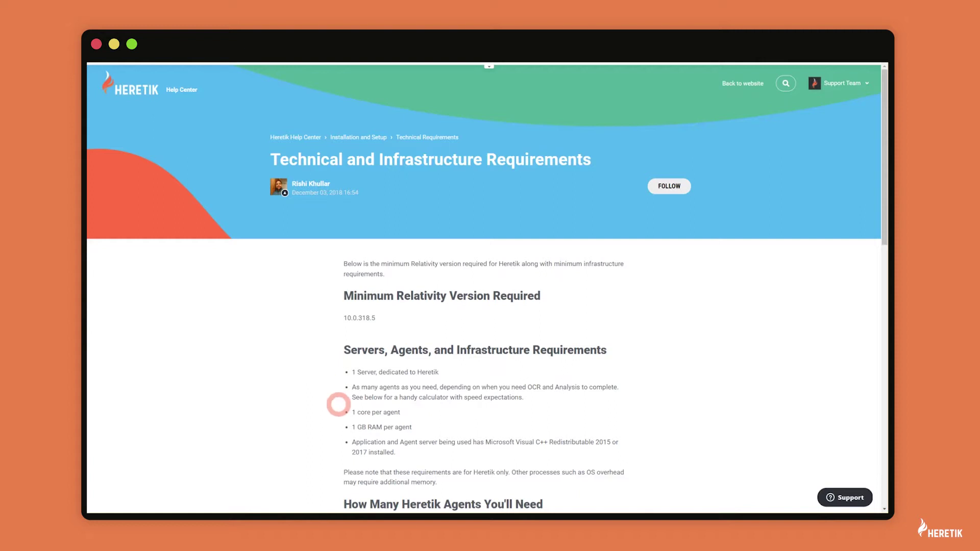
# Step: Highlight in turn the dedicated server, number of agents, core and RAM requirements in the infrastructure requirements list
pyautogui.tripleClick(328, 371)
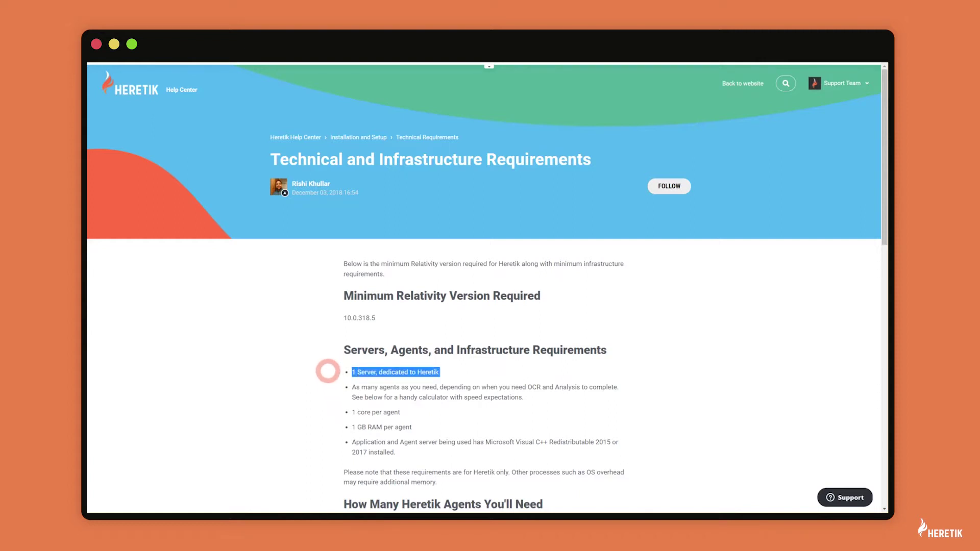
pyautogui.tripleClick(328, 388)
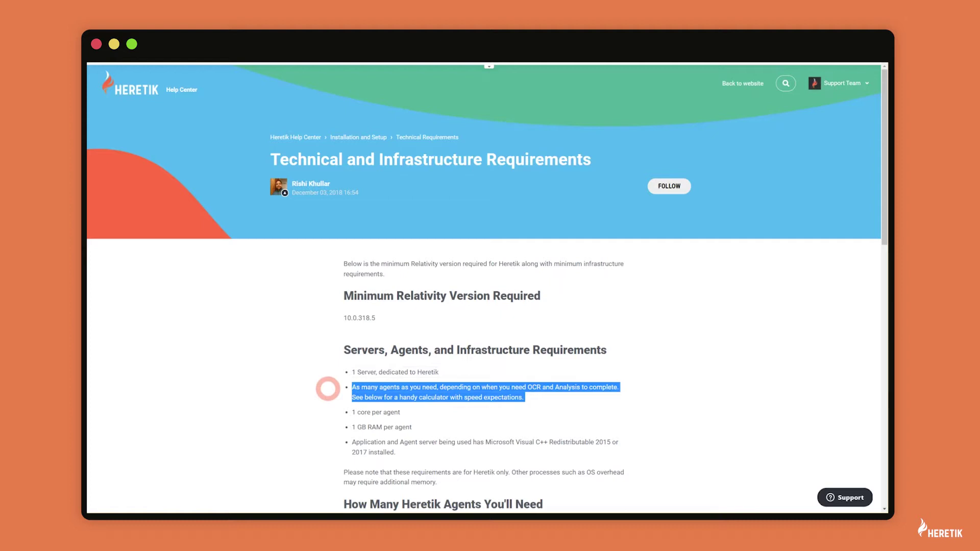
pyautogui.tripleClick(327, 413)
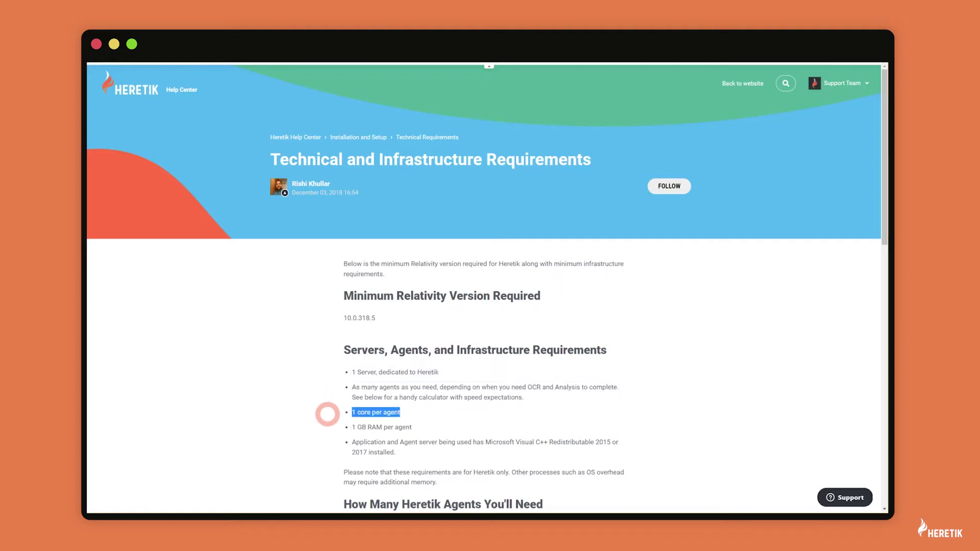
pyautogui.tripleClick(327, 432)
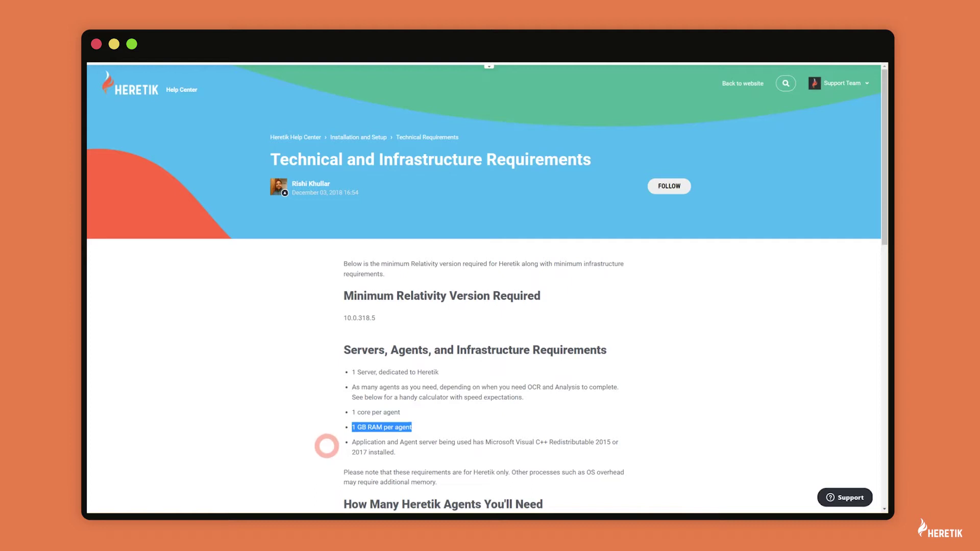
# Step: Highlight the introductory paragraph under How Many Heretik Agents You'll Need, and clear the selection after reading it
pyautogui.scroll(-2, 327, 446)
pyautogui.tripleClick(327, 446)
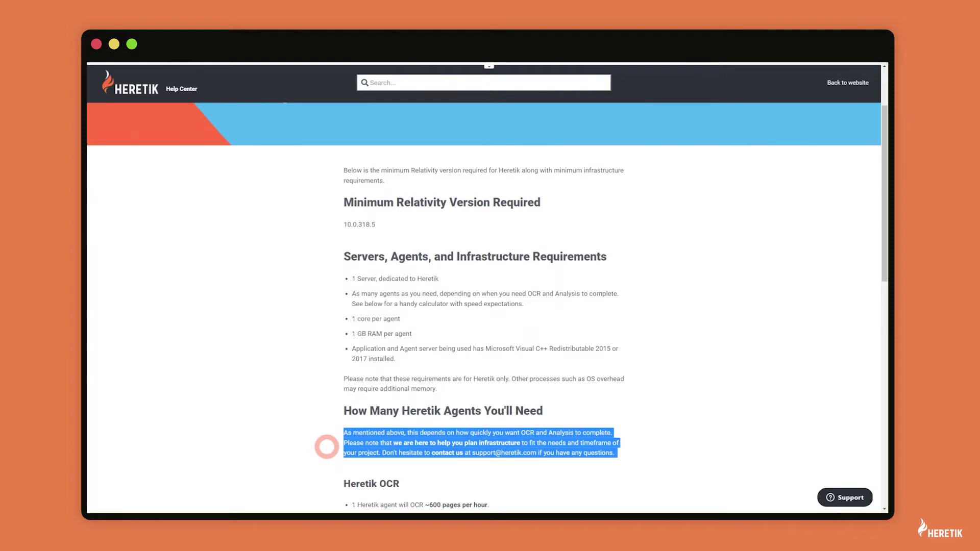
pyautogui.click(327, 447)
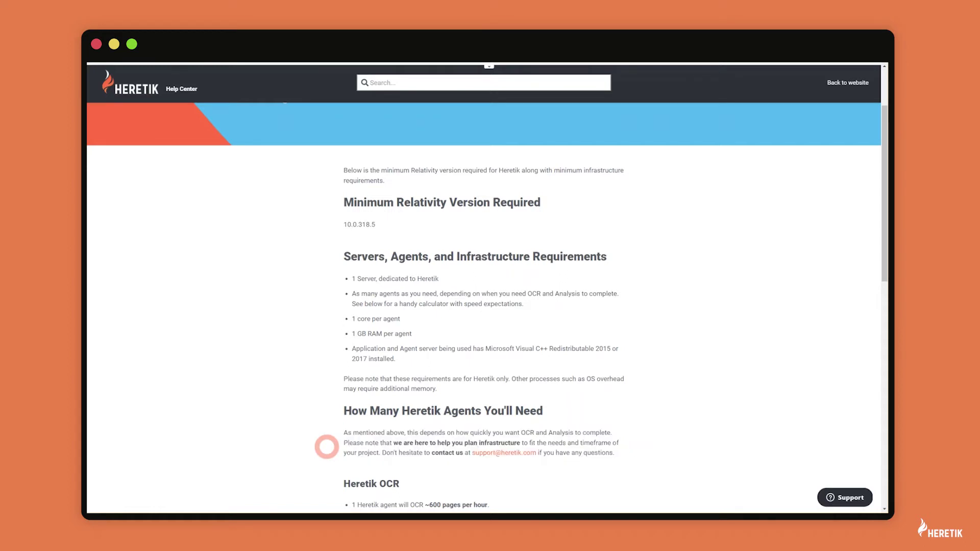
# Step: Read the Heretik OCR section, highlighting the bullets on OCR speed per agent, linear scaling and the worked example one by one
pyautogui.scroll(-2, 326, 447)
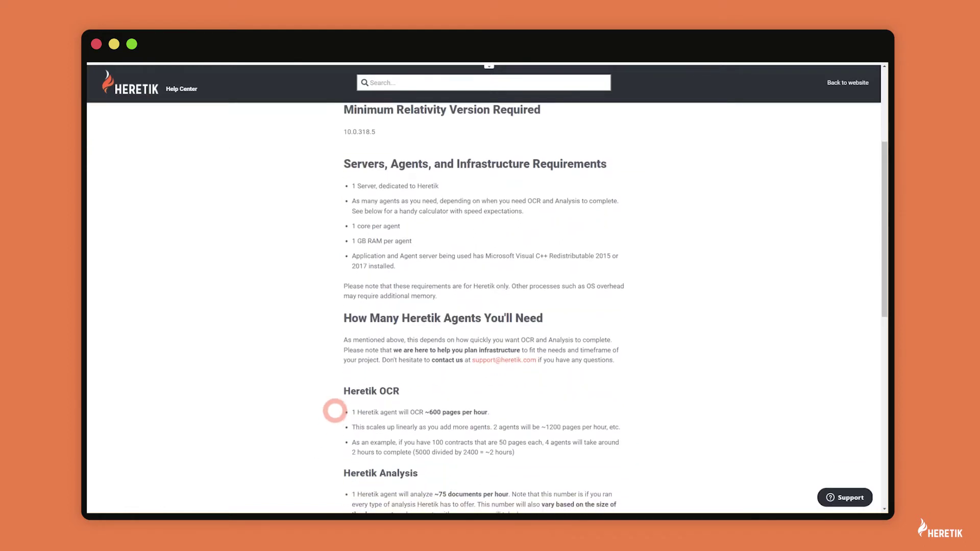
pyautogui.tripleClick(335, 410)
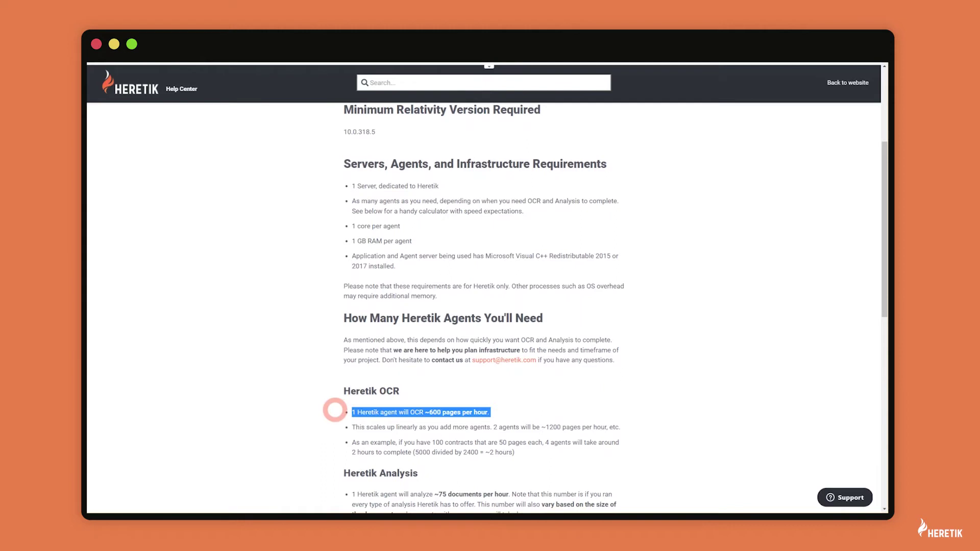
pyautogui.scroll(-1, 334, 410)
pyautogui.tripleClick(333, 416)
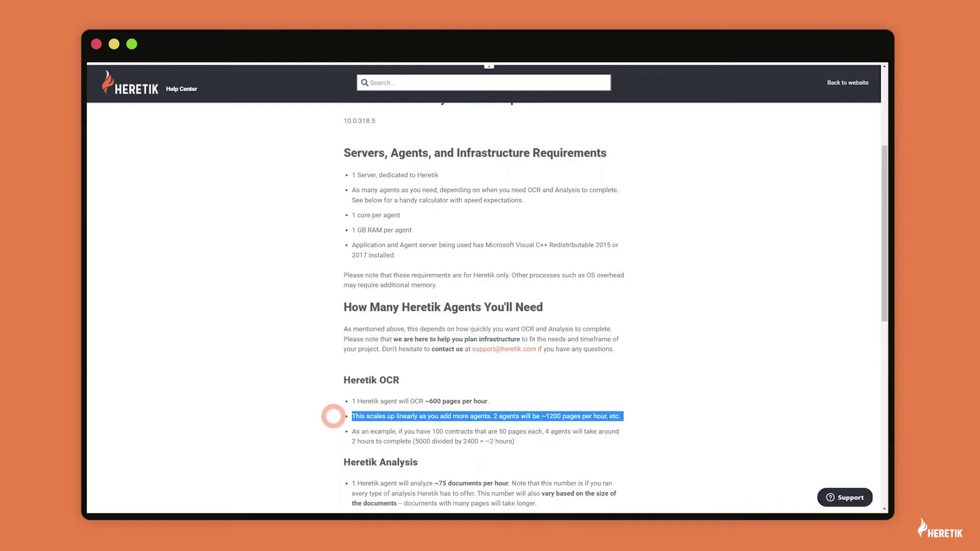
pyautogui.scroll(-1, 334, 416)
pyautogui.tripleClick(331, 408)
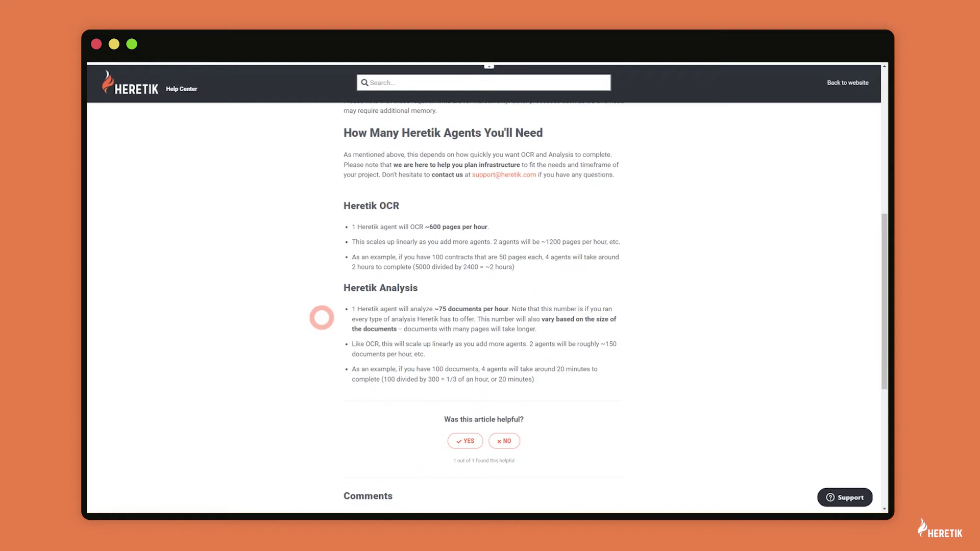
# Step: Read the Heretik Analysis section, highlighting the bullets on analysis speed, scaling with more agents and the worked example
pyautogui.tripleClick(321, 317)
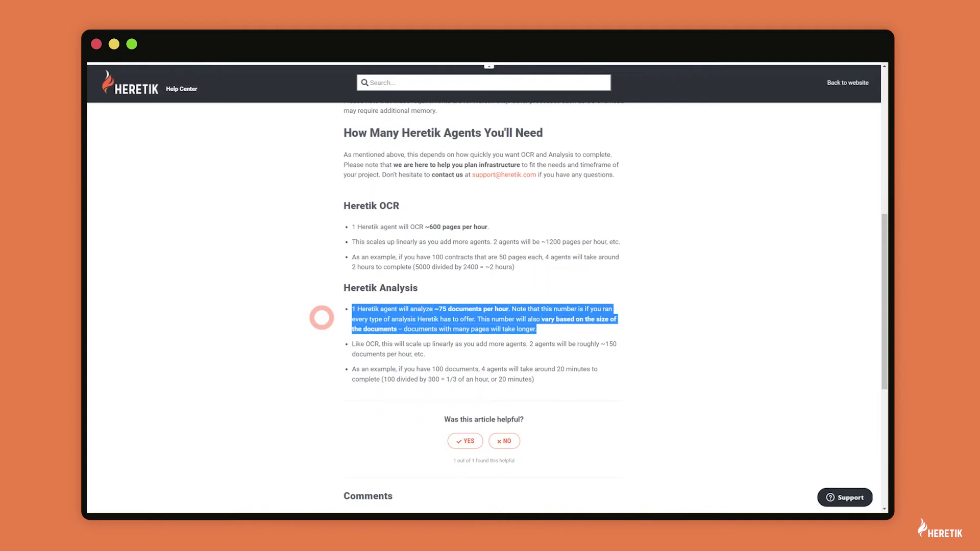
pyautogui.tripleClick(321, 346)
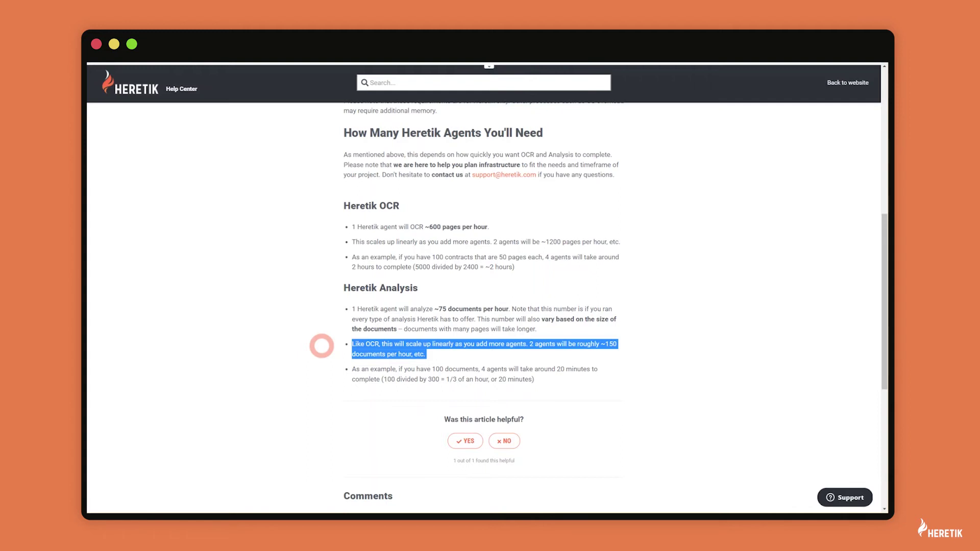
pyautogui.tripleClick(329, 369)
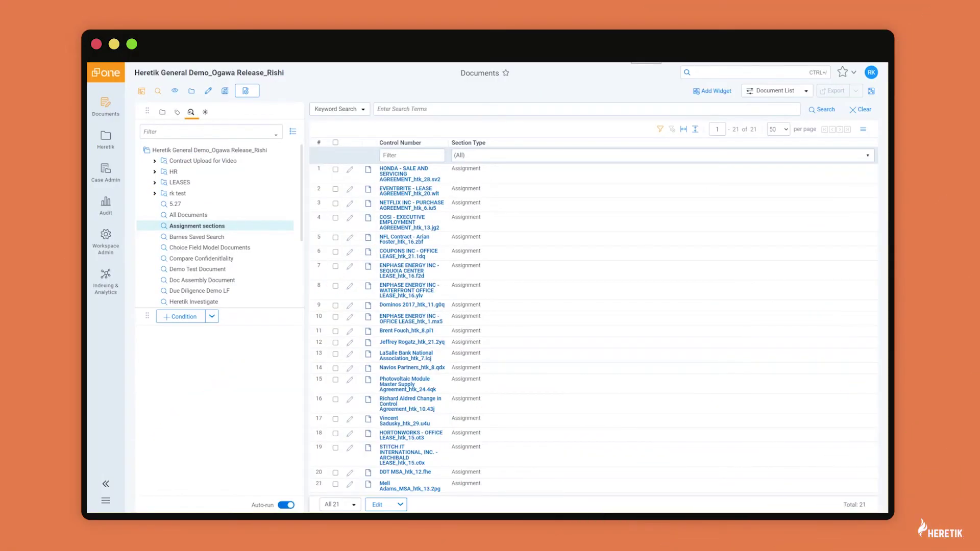
# Step: Switch to Relativity, search for "agent" and open the Agents administration page
pyautogui.click(729, 75)
pyautogui.write('agent')
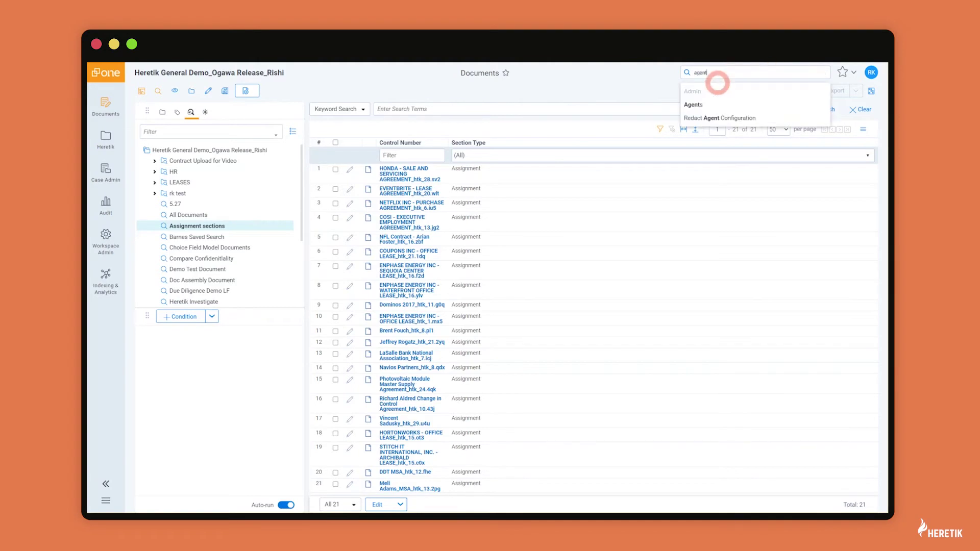
pyautogui.click(693, 104)
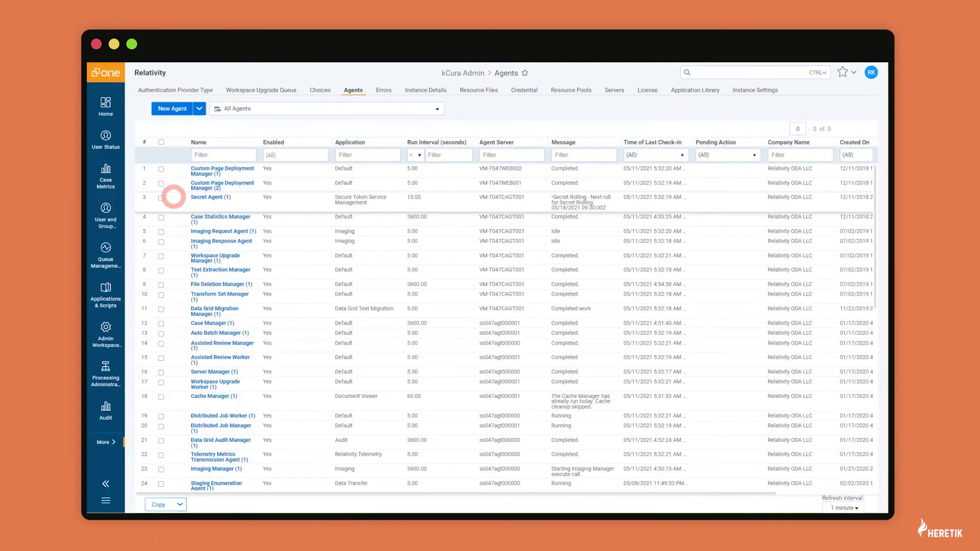
# Step: Start a new agent, filter the agent types by "heretik", choose Heretik Worker Agent, and open the Number of Agents value for editing
pyautogui.click(172, 108)
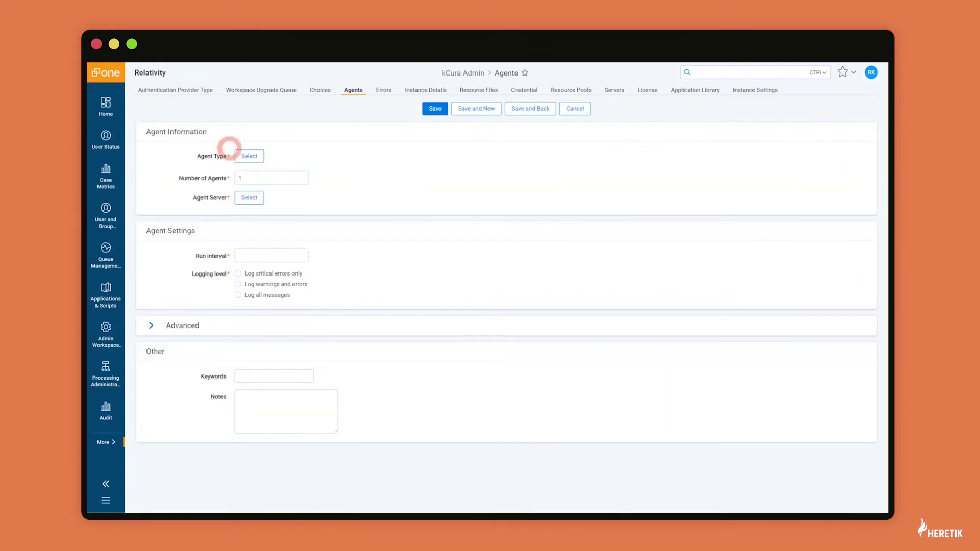
pyautogui.click(249, 155)
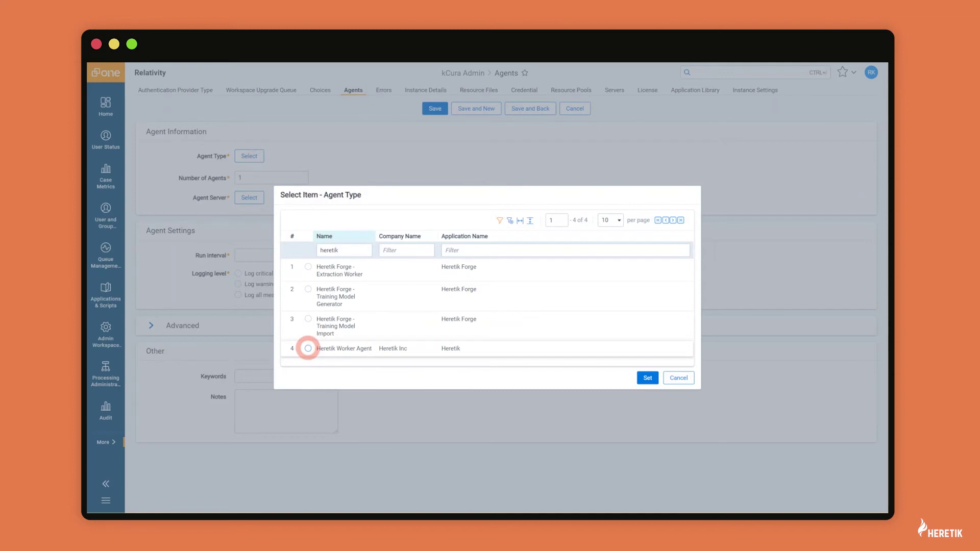
pyautogui.click(307, 348)
pyautogui.click(647, 378)
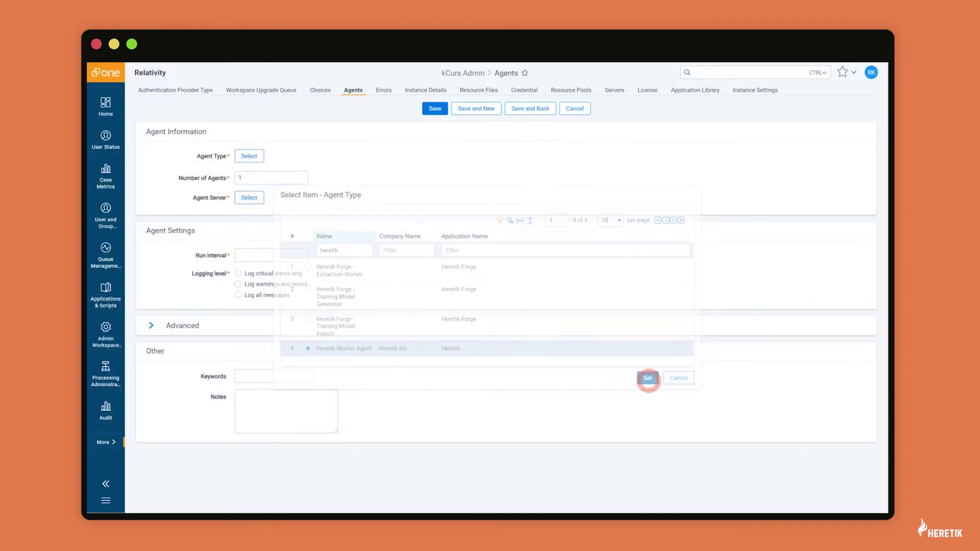
pyautogui.click(254, 178)
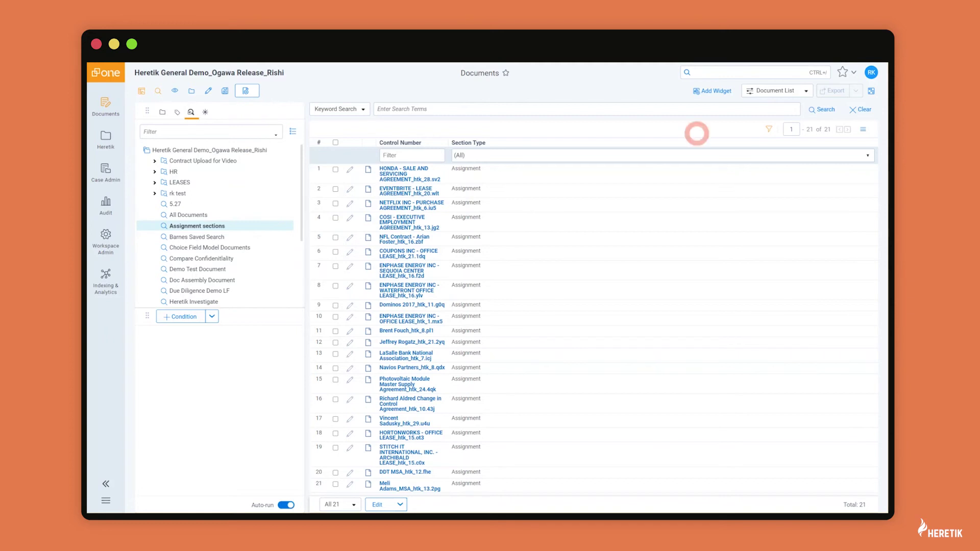
# Step: Search the demo workspace for "imag" and open the Imaging Sets page
pyautogui.click(712, 71)
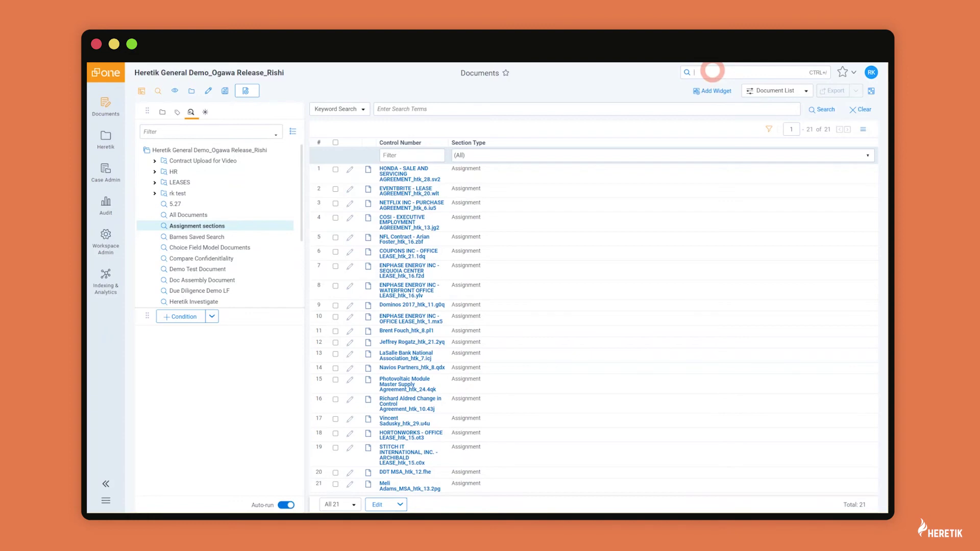
pyautogui.write('imag')
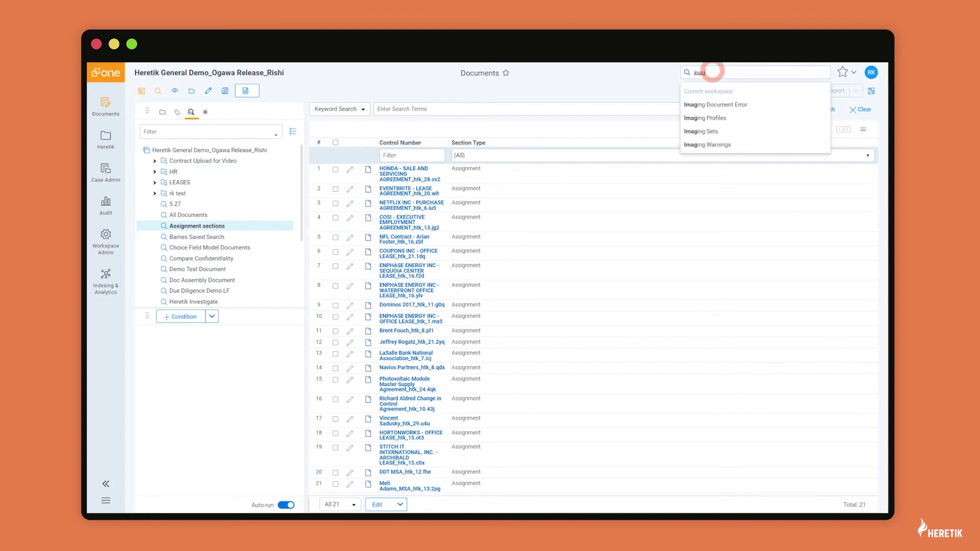
pyautogui.click(709, 131)
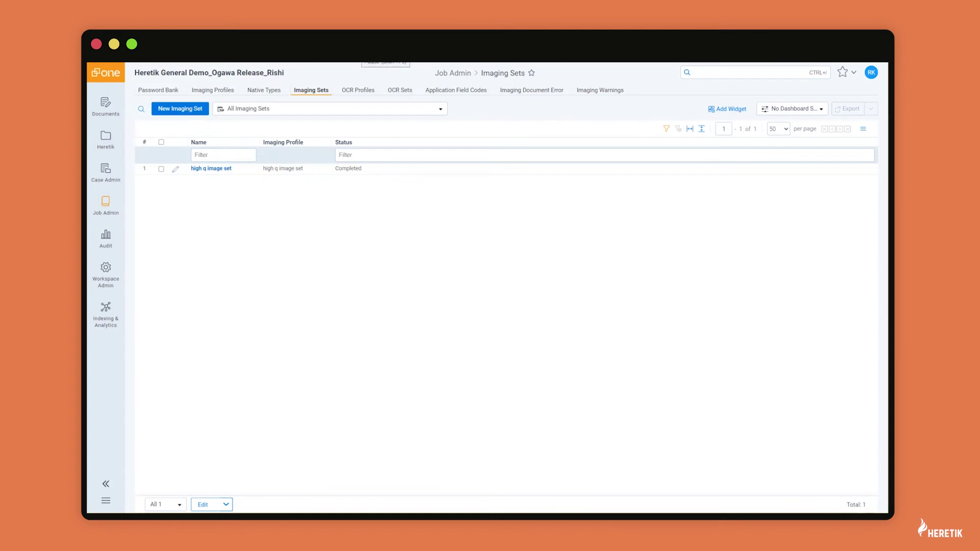
# Step: Start a new Heretik OCR set and enable Auto-Rotate Images and Auto-Flatten Columns
pyautogui.click(105, 141)
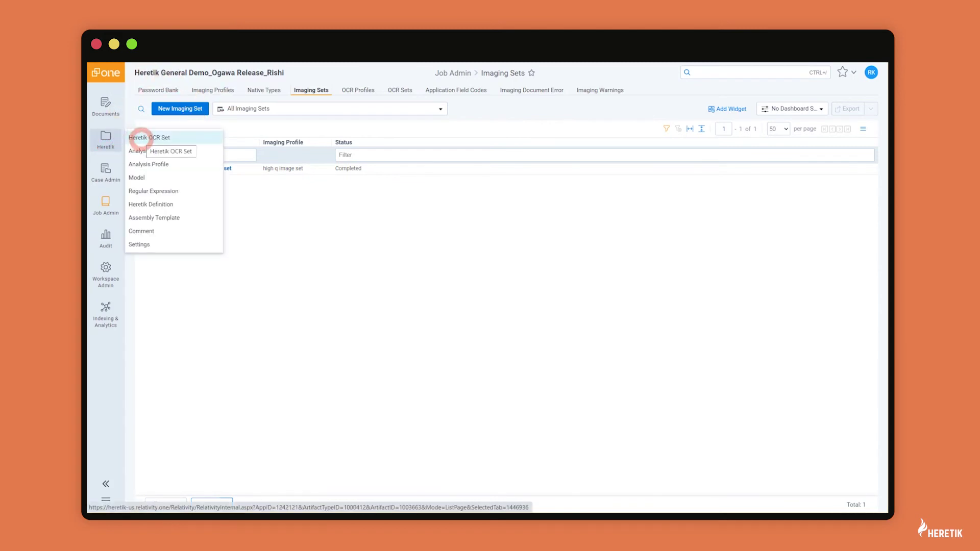
pyautogui.click(142, 139)
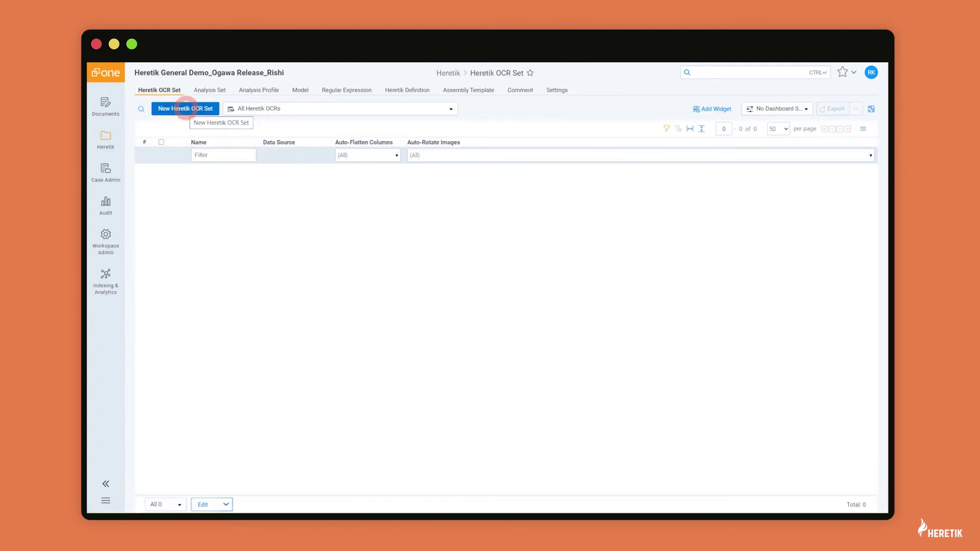
pyautogui.click(187, 109)
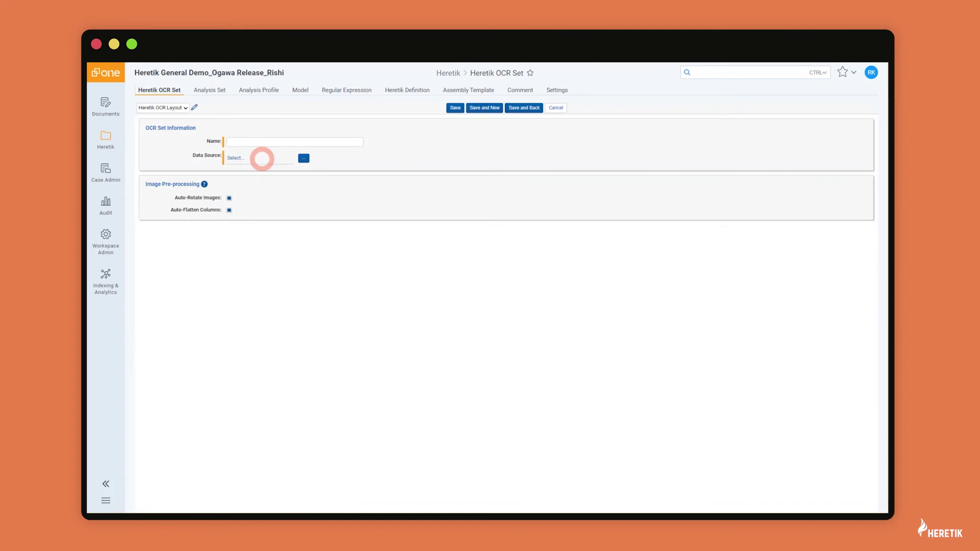
pyautogui.click(230, 197)
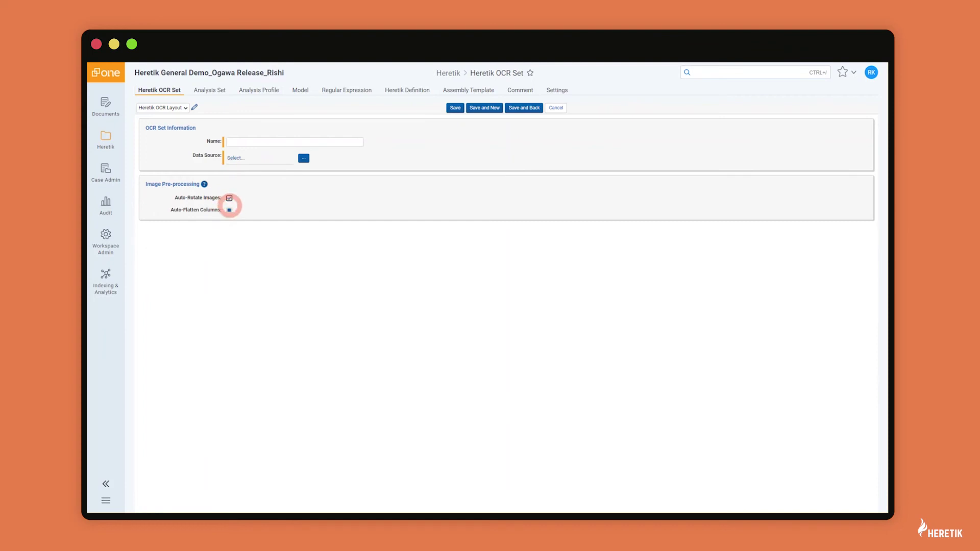
pyautogui.click(229, 210)
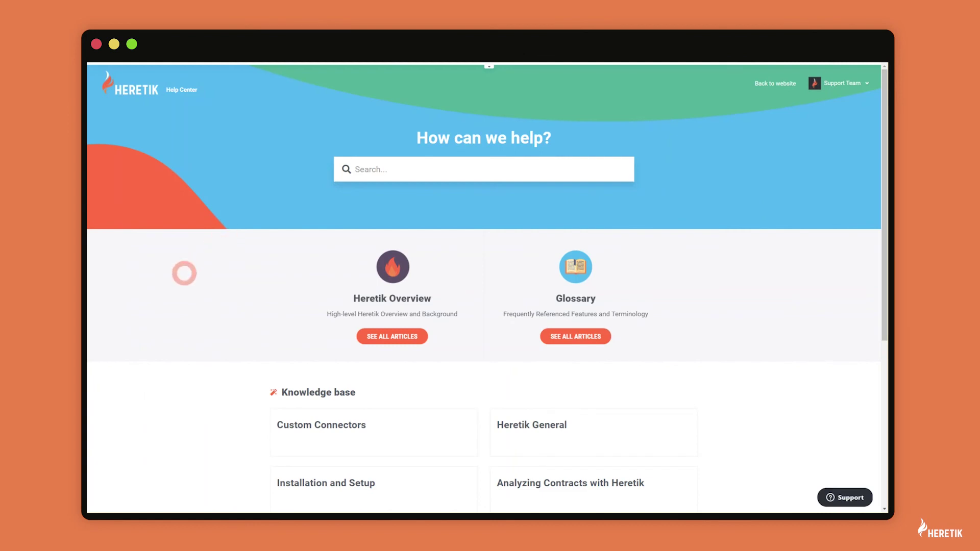
# Step: Switch to the Heretik Help Center and open the Analyzing Contracts with Heretik category to look over its articles
pyautogui.scroll(-3, 185, 273)
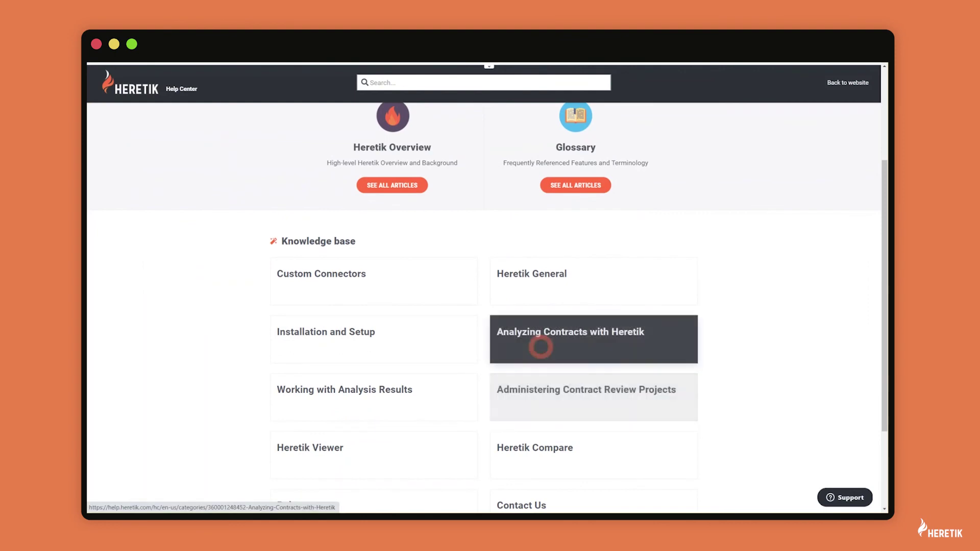
pyautogui.click(543, 342)
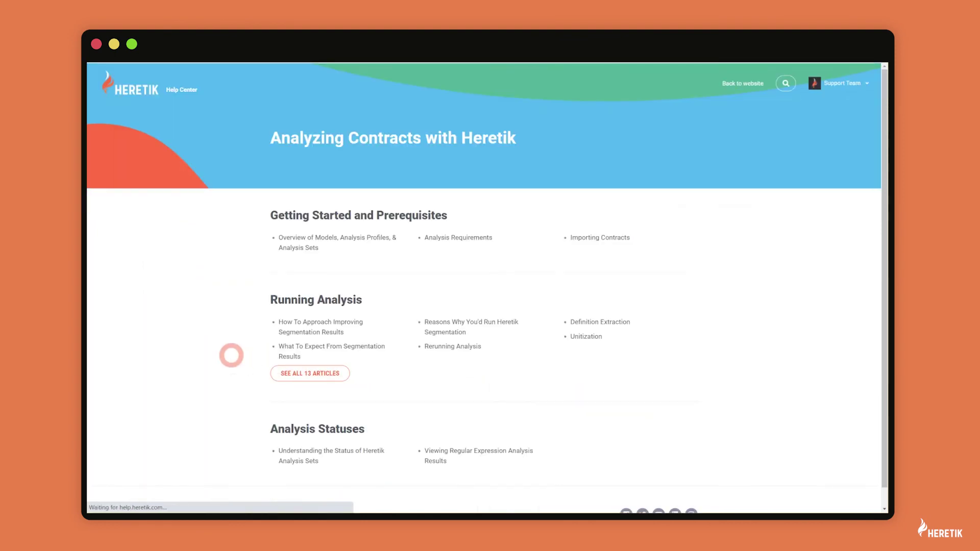
pyautogui.scroll(-1, 231, 355)
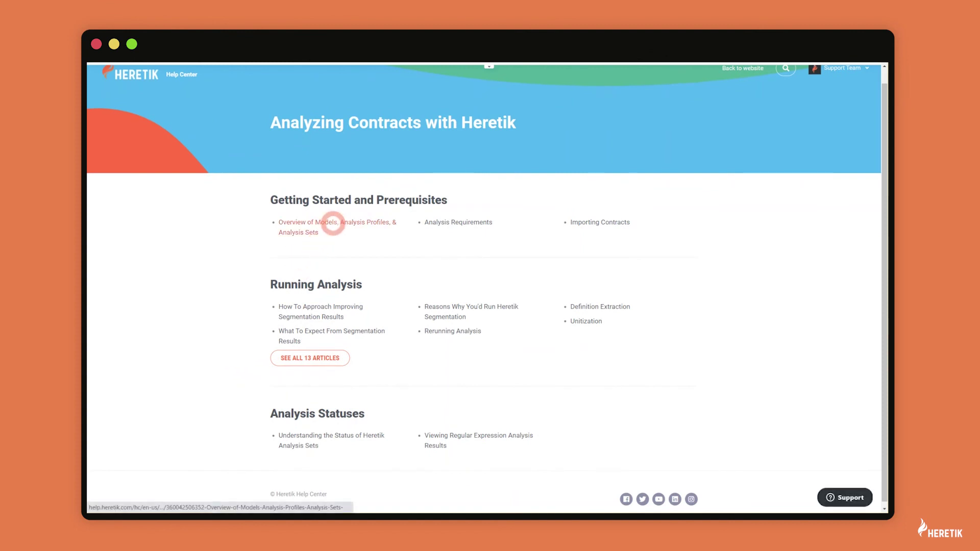